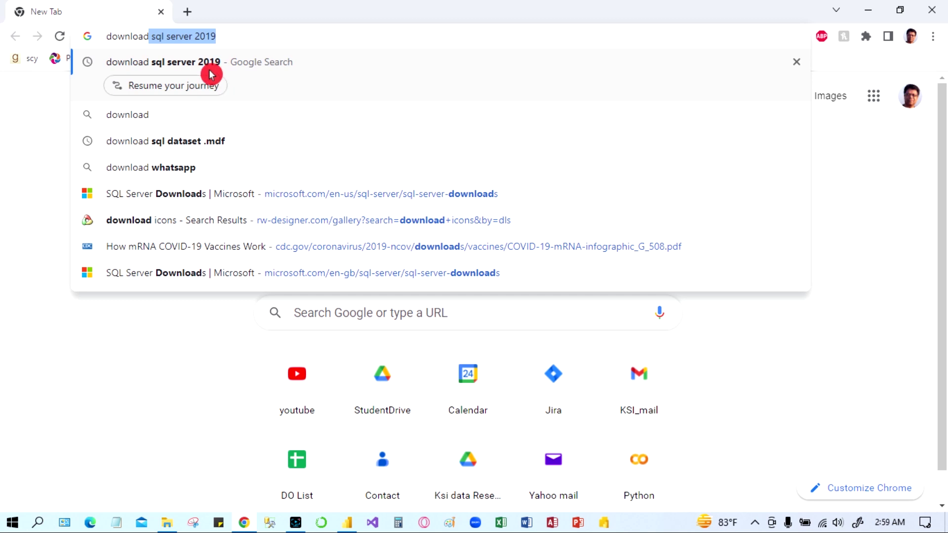
Search Google for 'download sql server 2019' and pick a SQL Server Downloads result
click(212, 72)
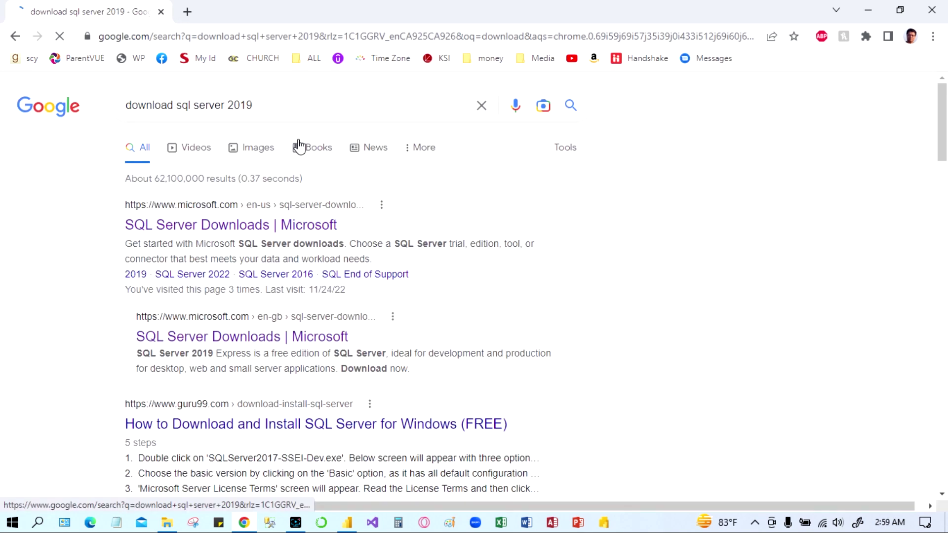
click(207, 222)
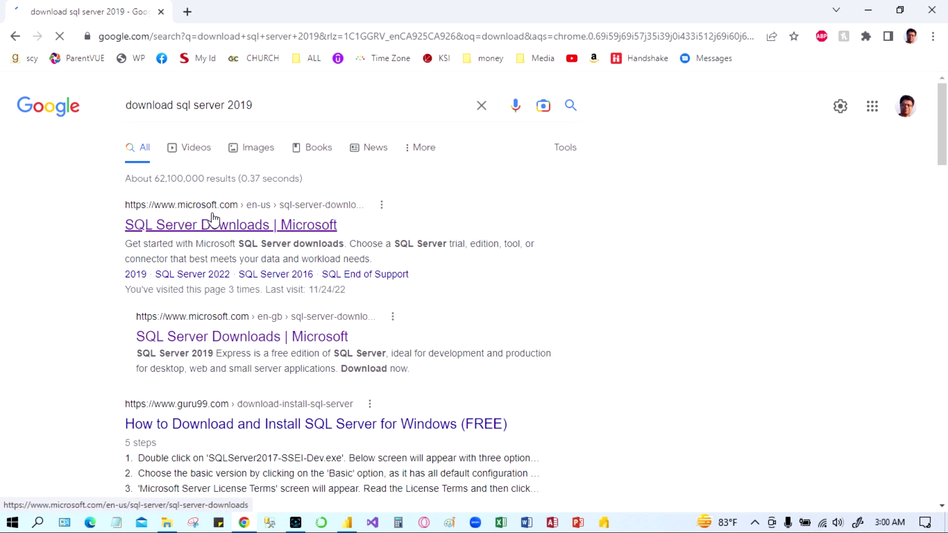
click(185, 232)
click(210, 235)
Highlight the SQL Server 2019 Express description and open the 'SQL Server Downloads | Microsoft' page
click(148, 286)
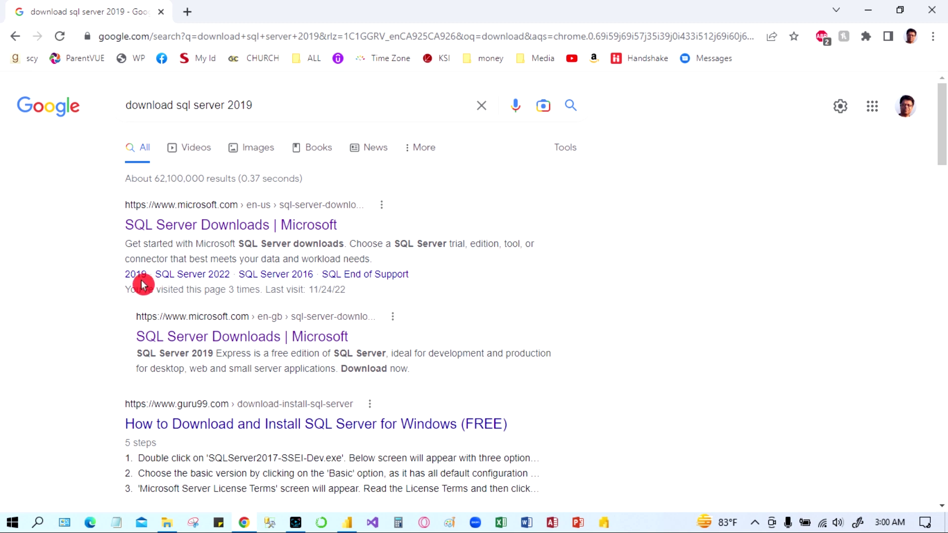
click(157, 351)
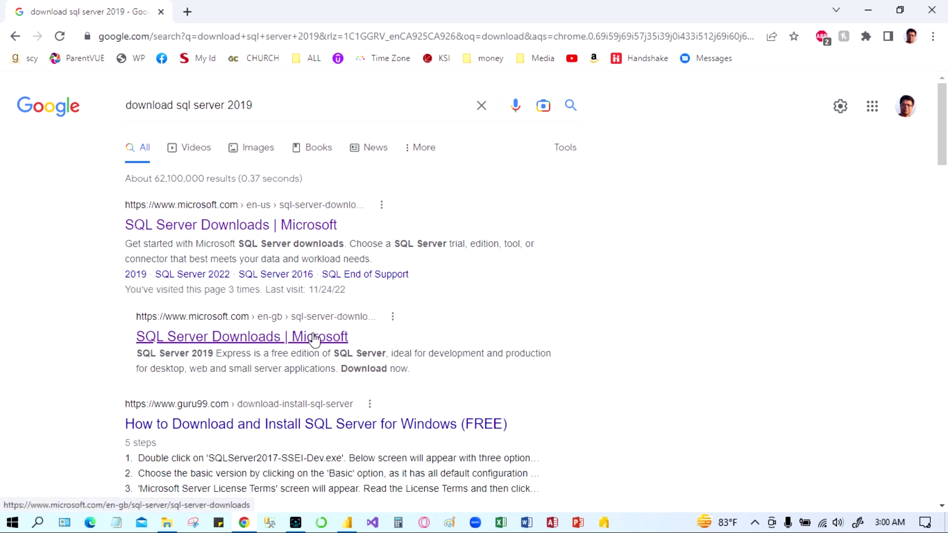
click(202, 365)
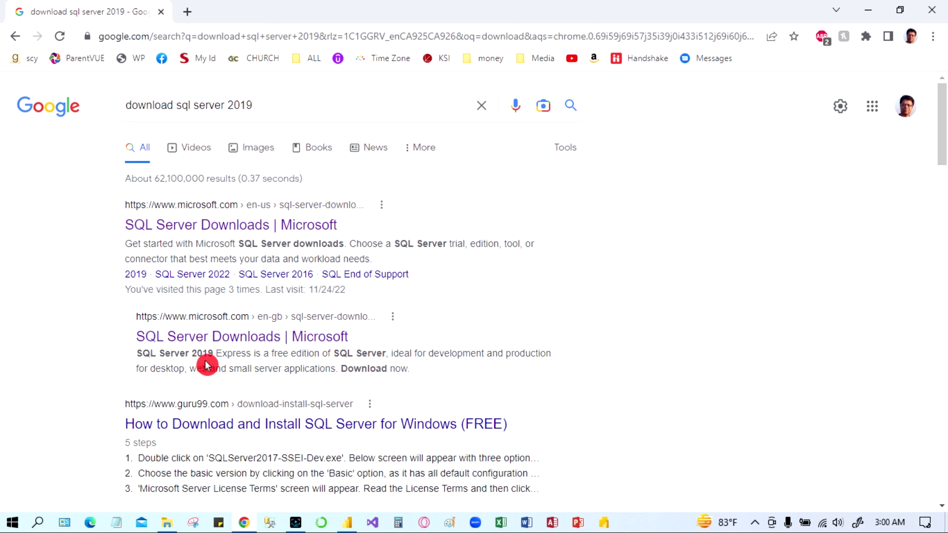
click(310, 368)
drag(318, 352, 132, 363)
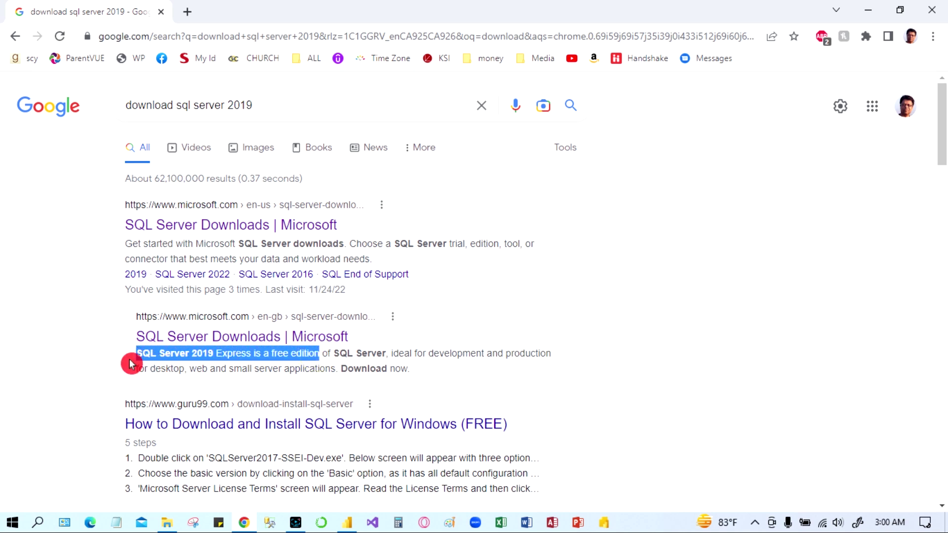
click(220, 339)
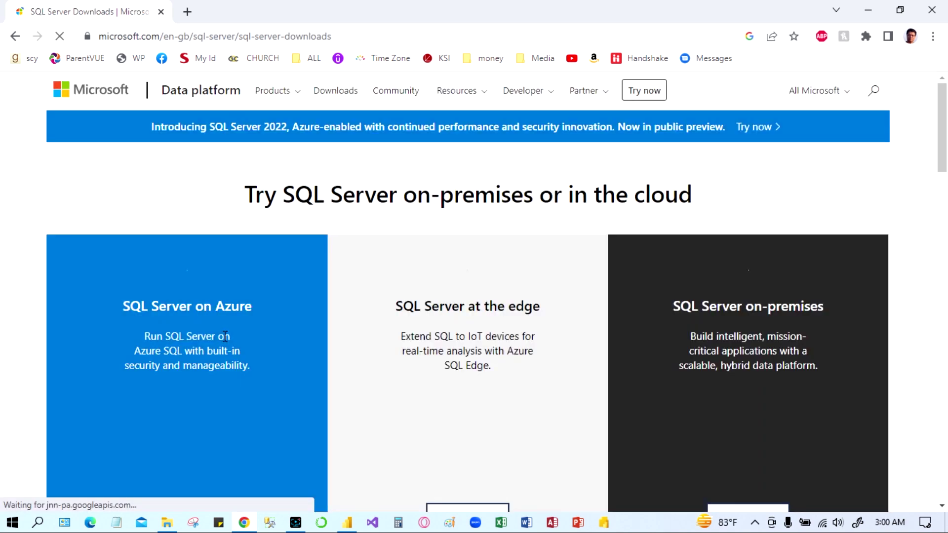
Download SQL2019-SSEI-Expr.exe via Download now under Express in the free specialised editions
scroll(434, 216, down, 3)
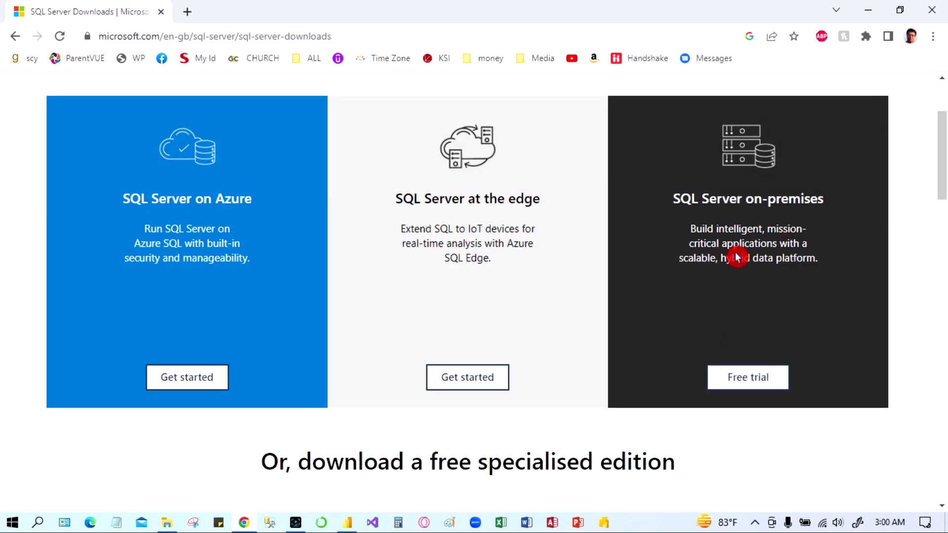
scroll(798, 340, down, 7)
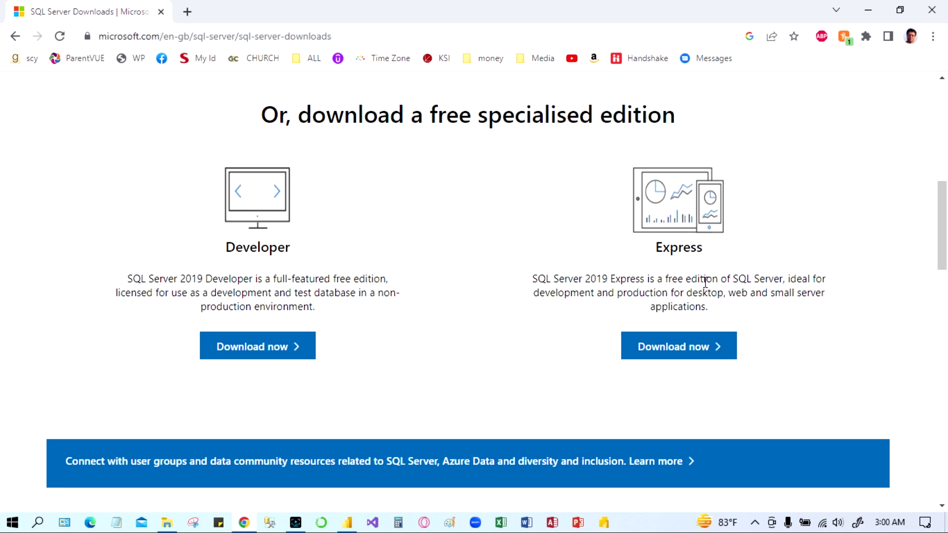
click(676, 351)
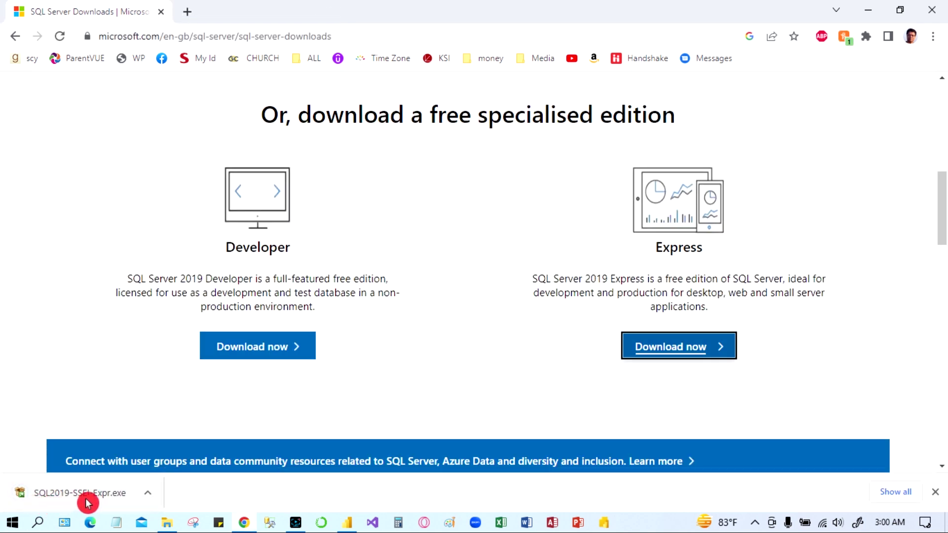
click(147, 497)
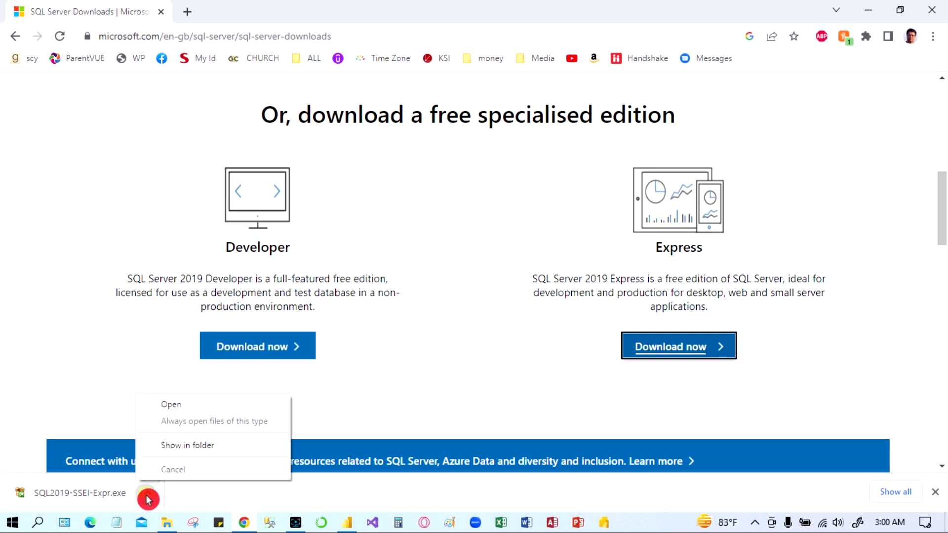
Run SQL2019-SSEI-Expr from the Downloads folder, then minimize Explorer and Chrome
click(212, 446)
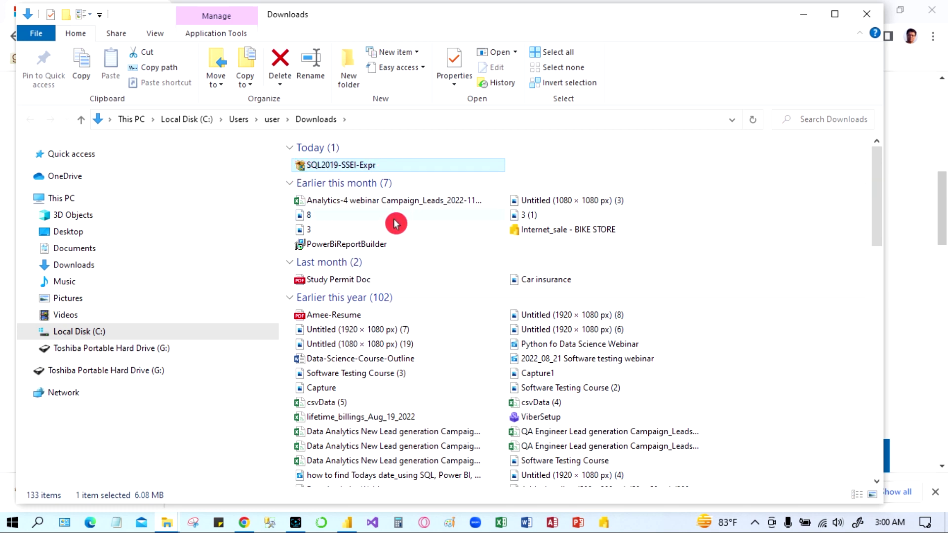
double_click(342, 166)
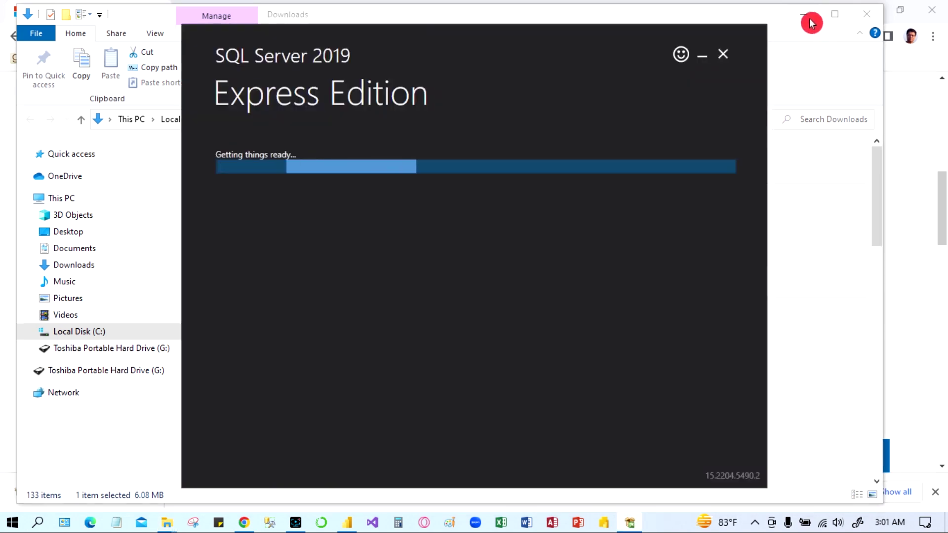
click(808, 19)
click(868, 11)
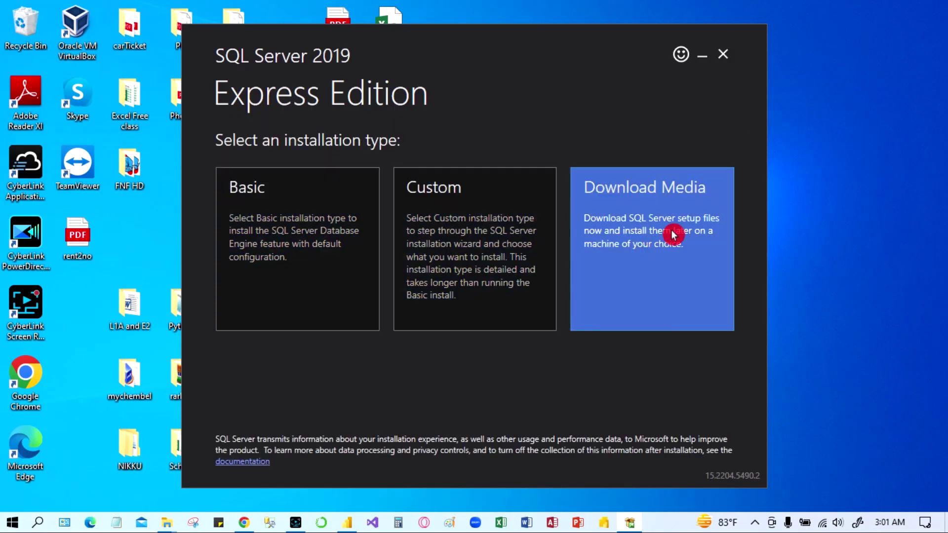
Choose the Basic installation type and accept the SQL Server license terms
click(295, 258)
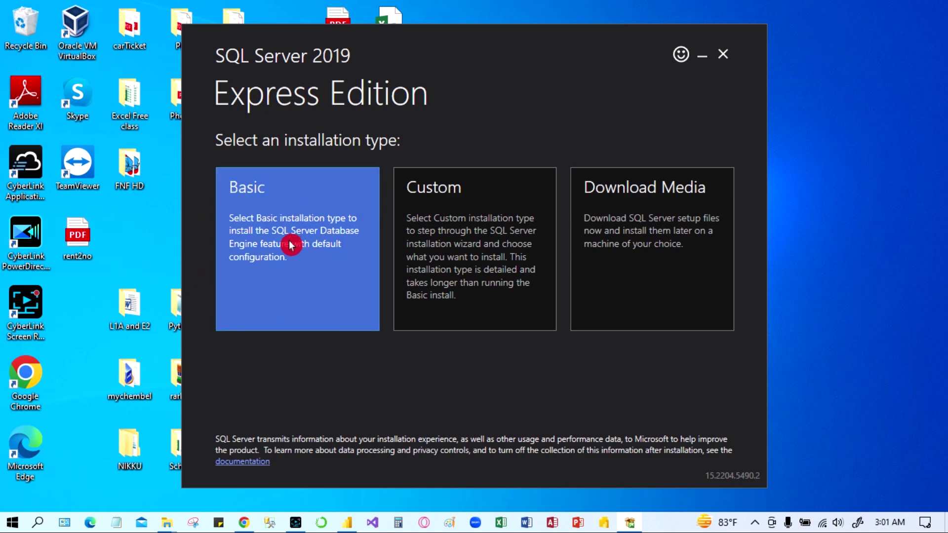
click(291, 245)
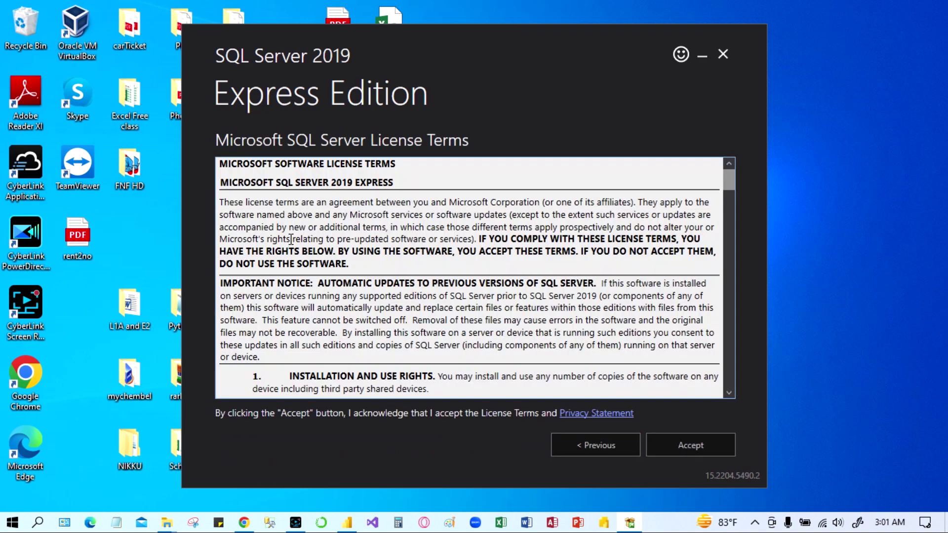
drag(729, 185, 742, 395)
click(698, 449)
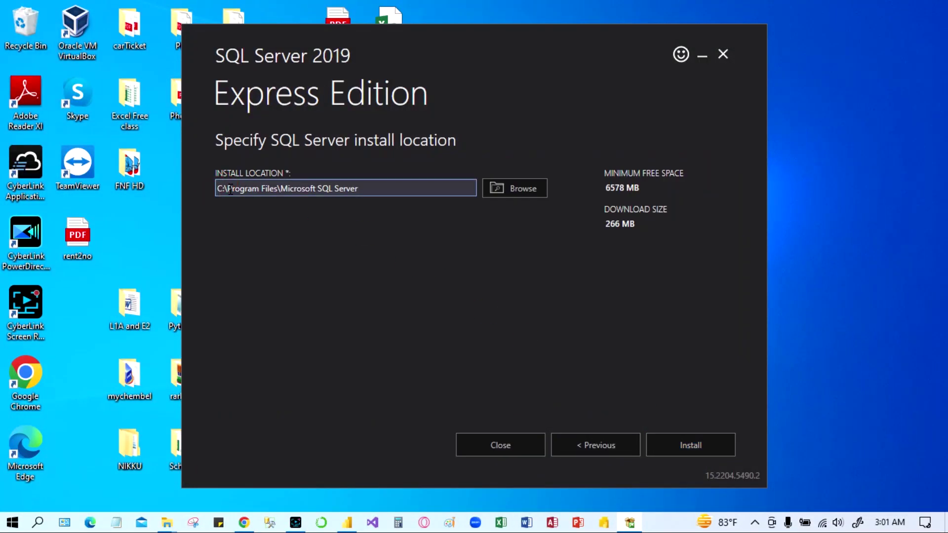
Keep the default C:\Program Files\Microsoft SQL Server location and start the installation
click(216, 192)
drag(317, 201, 341, 200)
click(494, 183)
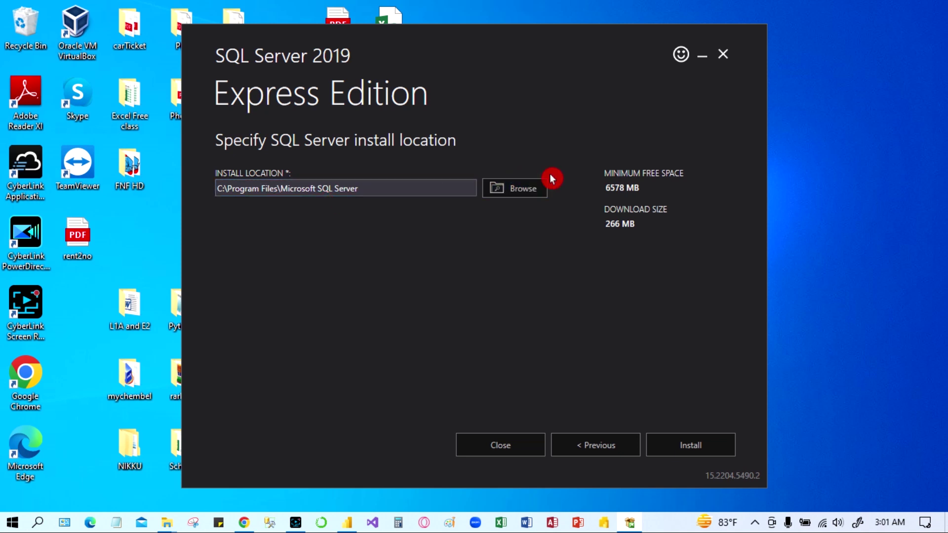
click(515, 192)
click(693, 447)
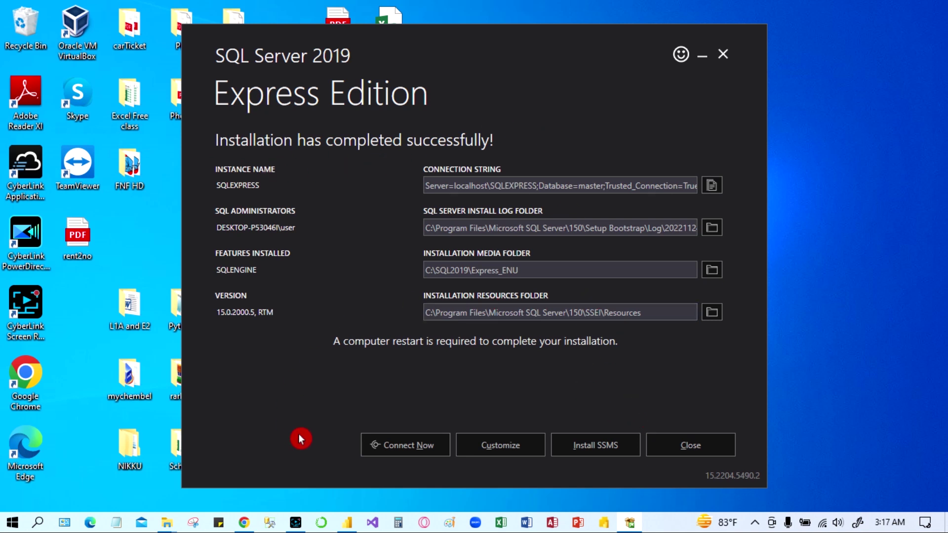
click(413, 446)
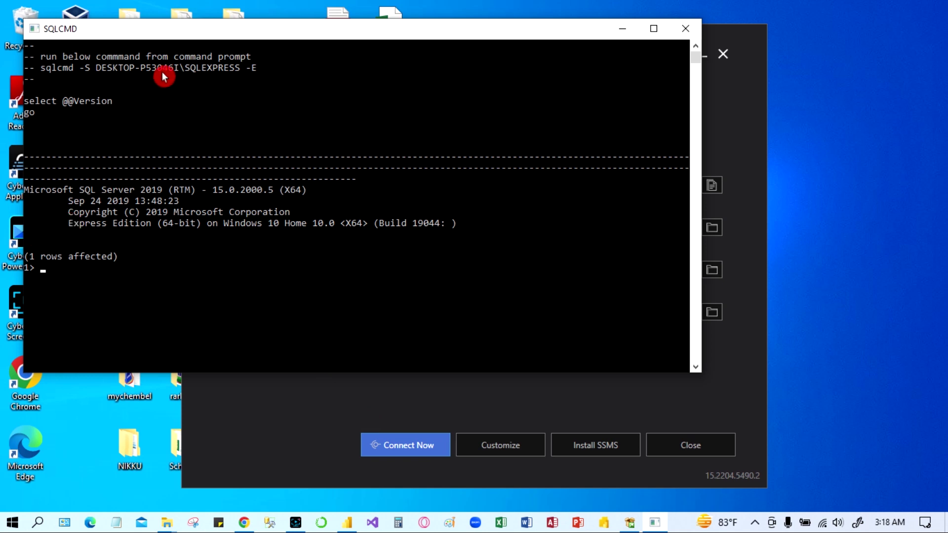
drag(197, 28, 260, 25)
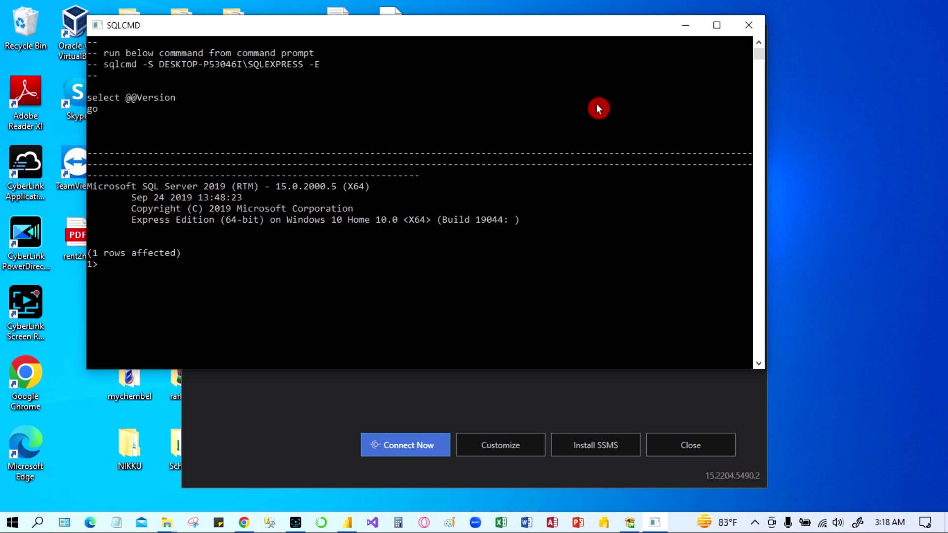
click(748, 24)
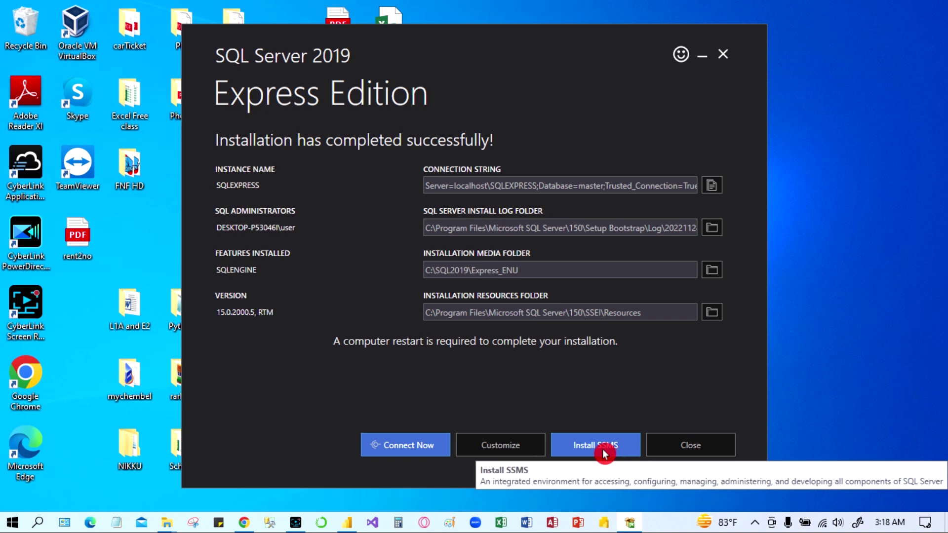
click(613, 433)
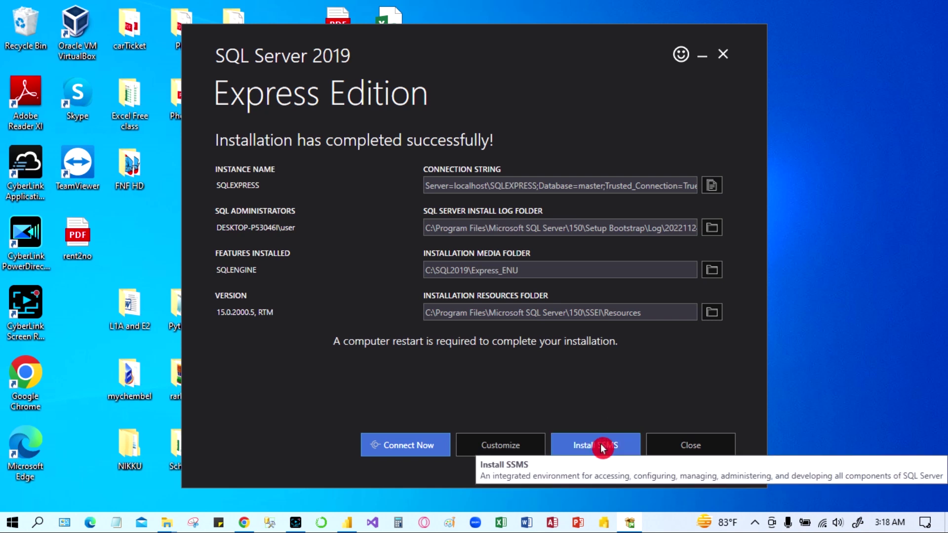
click(603, 448)
Download the SSMS 18.12.1 installer from Microsoft Learn's Download SSMS section
click(603, 447)
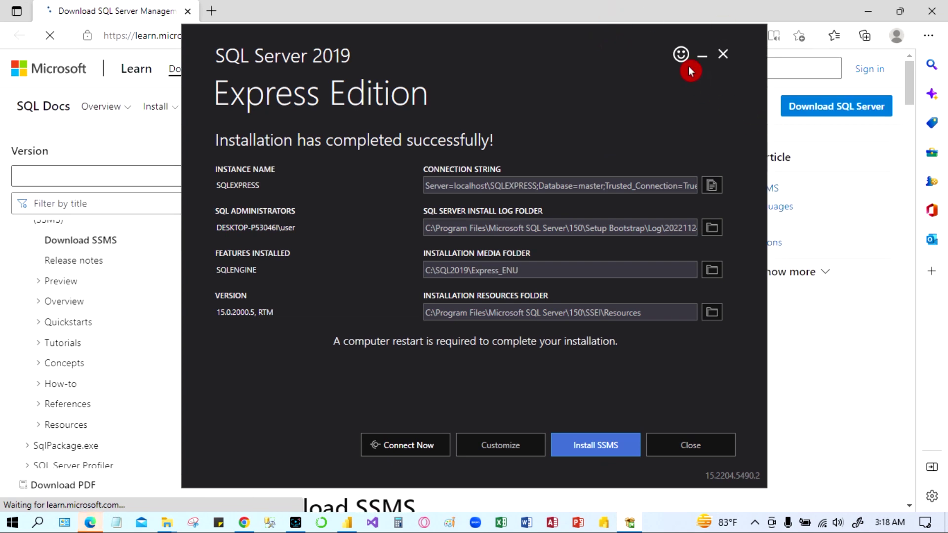
click(587, 23)
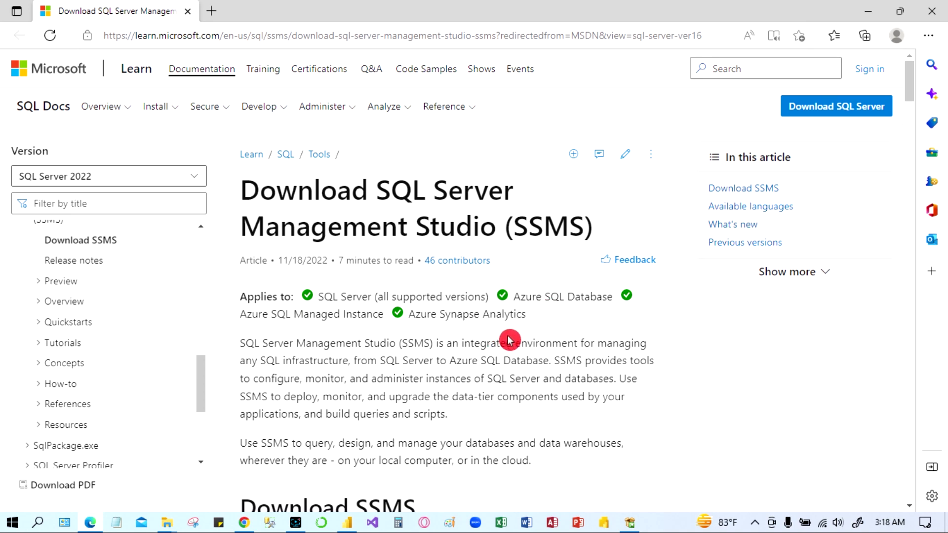
scroll(516, 341, down, 1)
scroll(521, 342, down, 6)
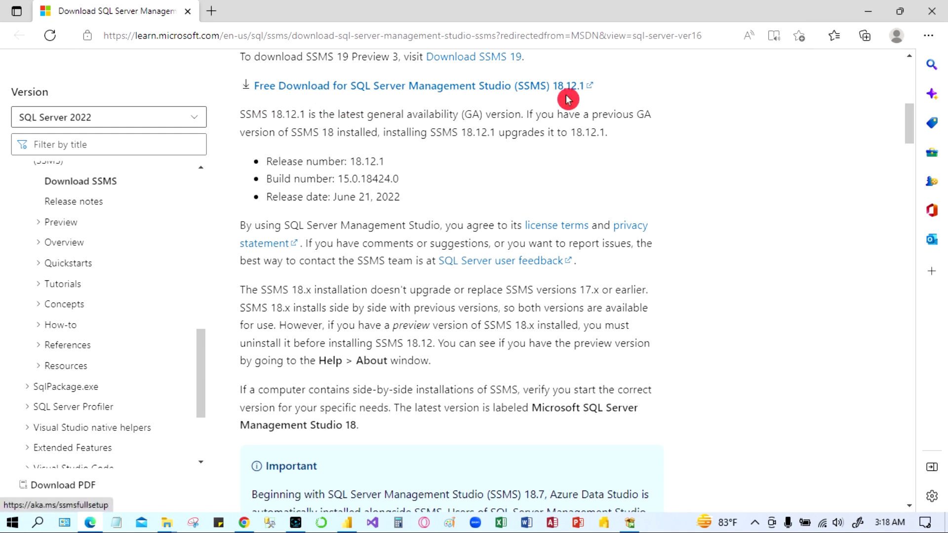
scroll(683, 254, up, 2)
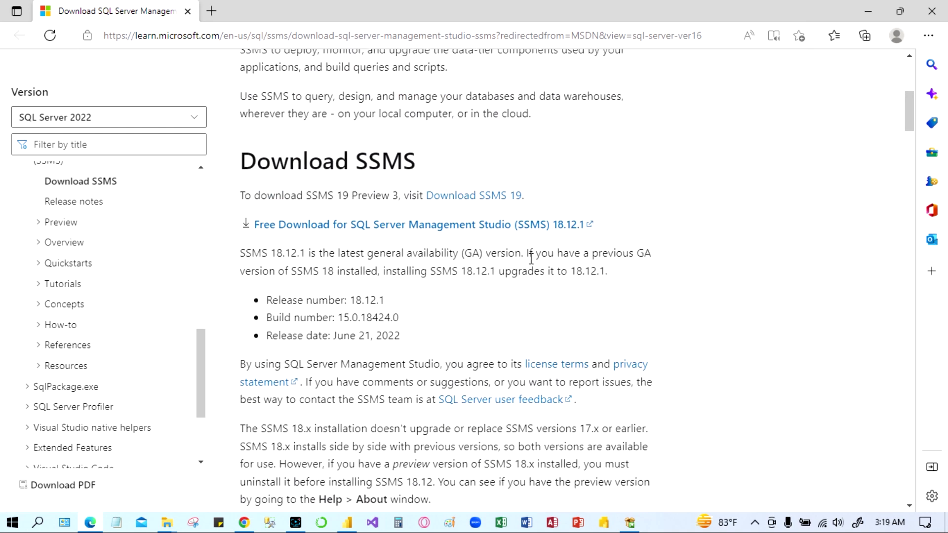
click(437, 229)
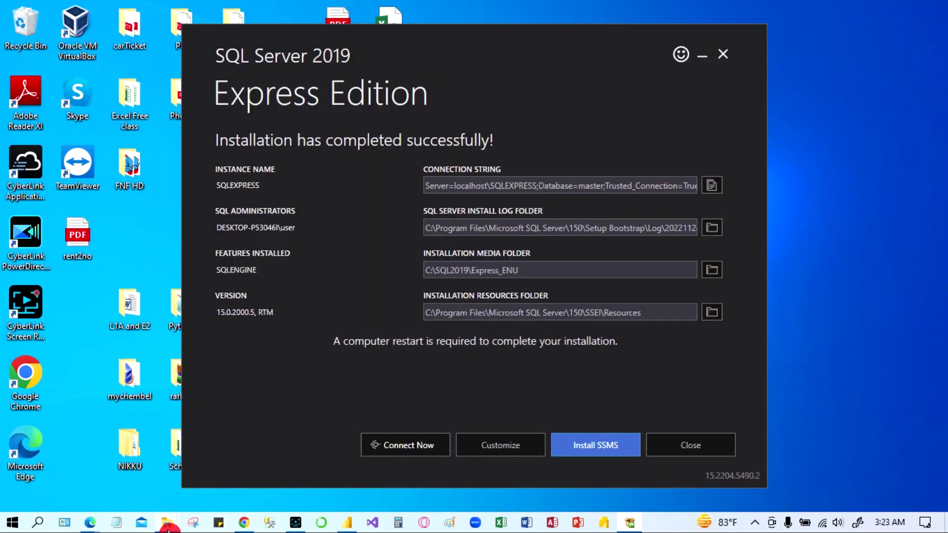
Run the SSMS setup from the Downloads folder and install it to the default location
click(167, 529)
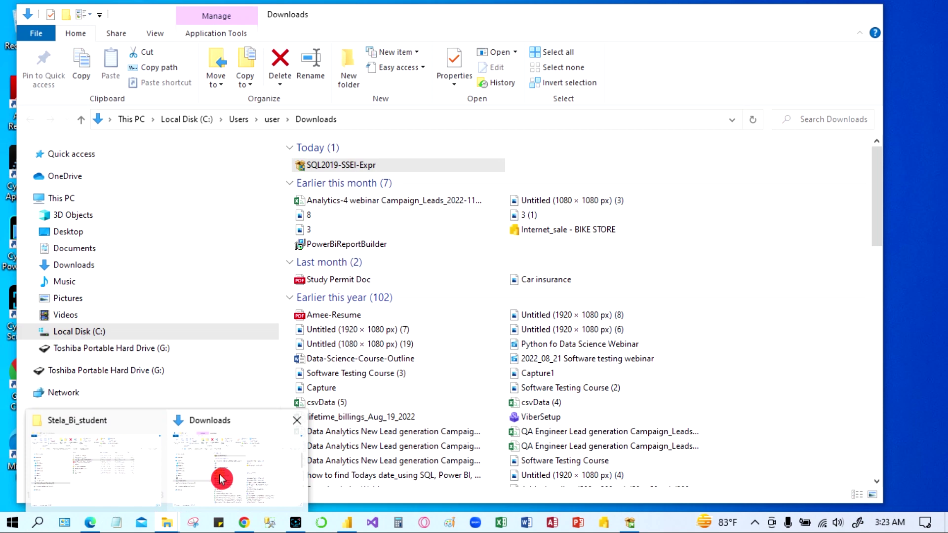
click(221, 479)
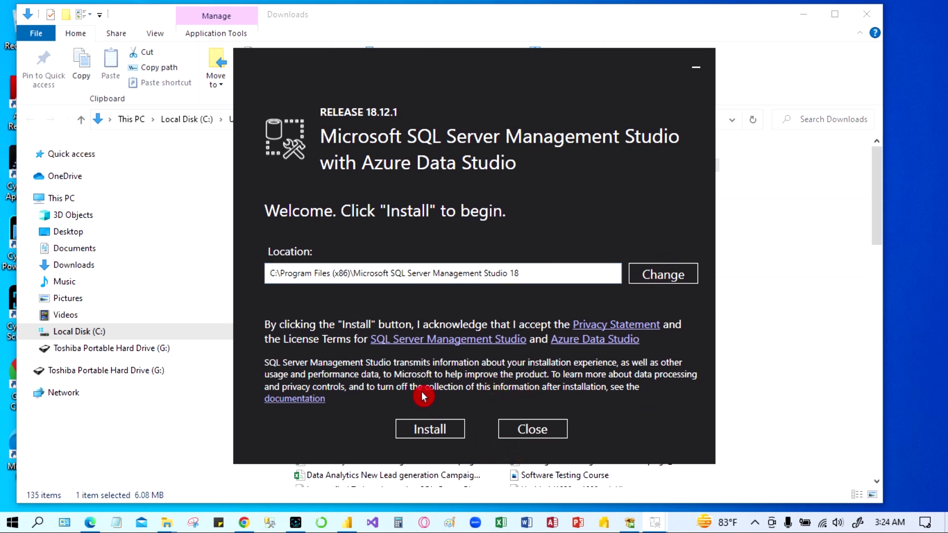
click(436, 433)
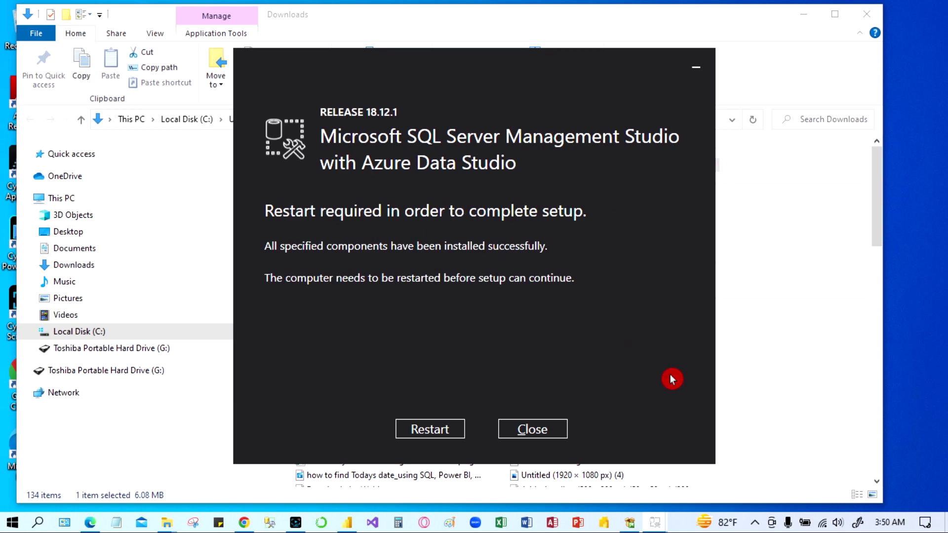
click(802, 16)
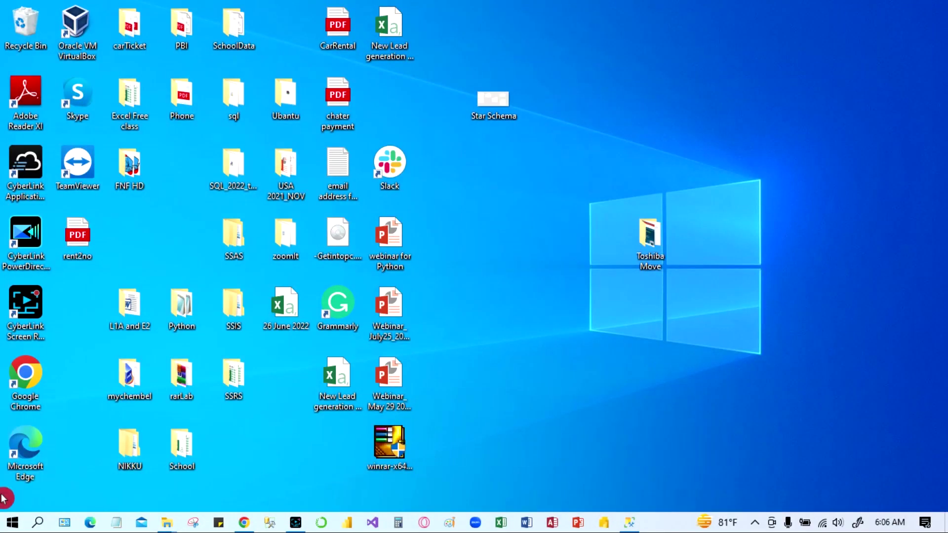
Expand Microsoft SQL Server Tools 18 in Start to confirm the Management Studio entry
click(13, 524)
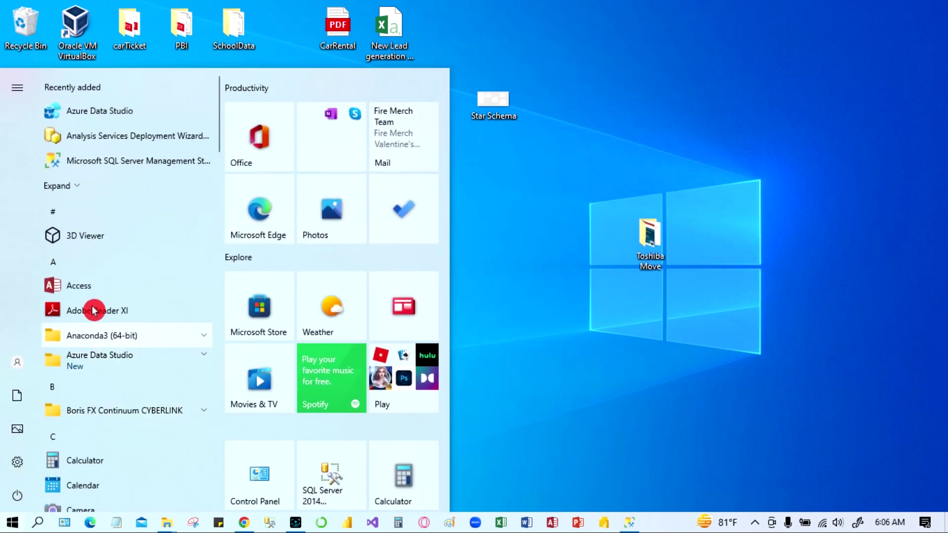
scroll(67, 271, down, 10)
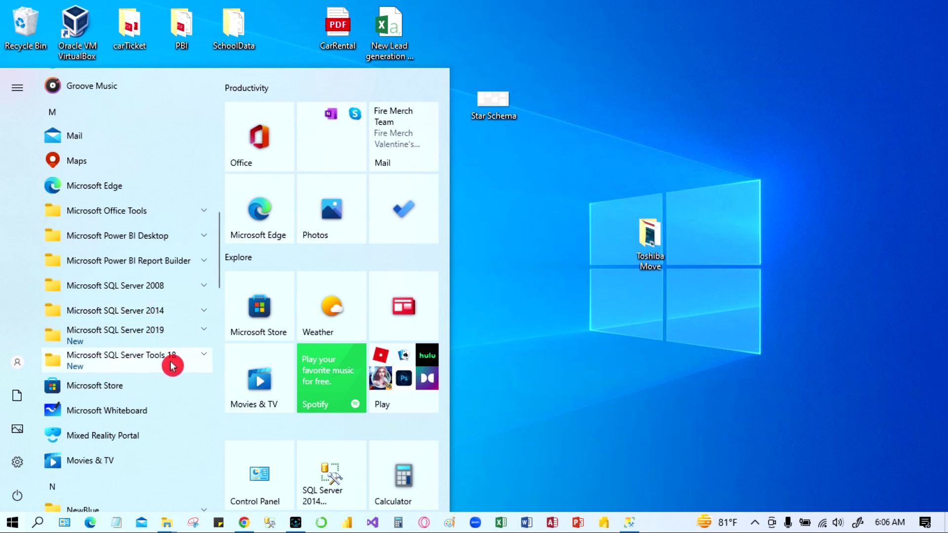
click(203, 358)
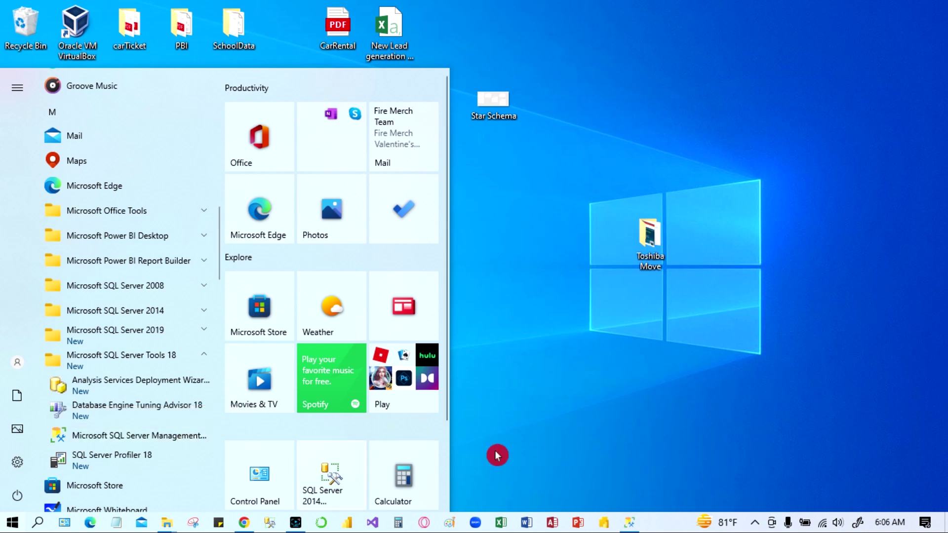
click(630, 523)
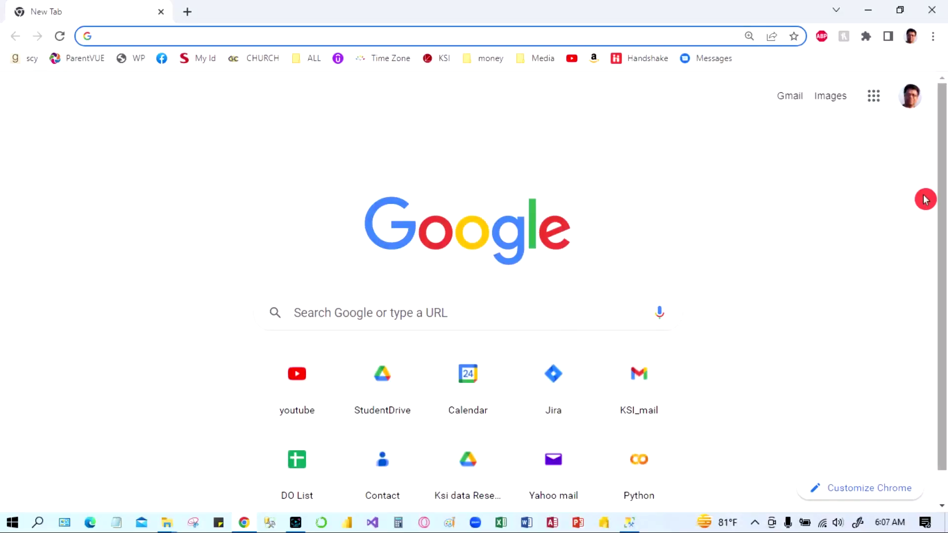
Search 'download power bi' and open the 'Downloads - Microsoft Power BI' result
text(download power bi)
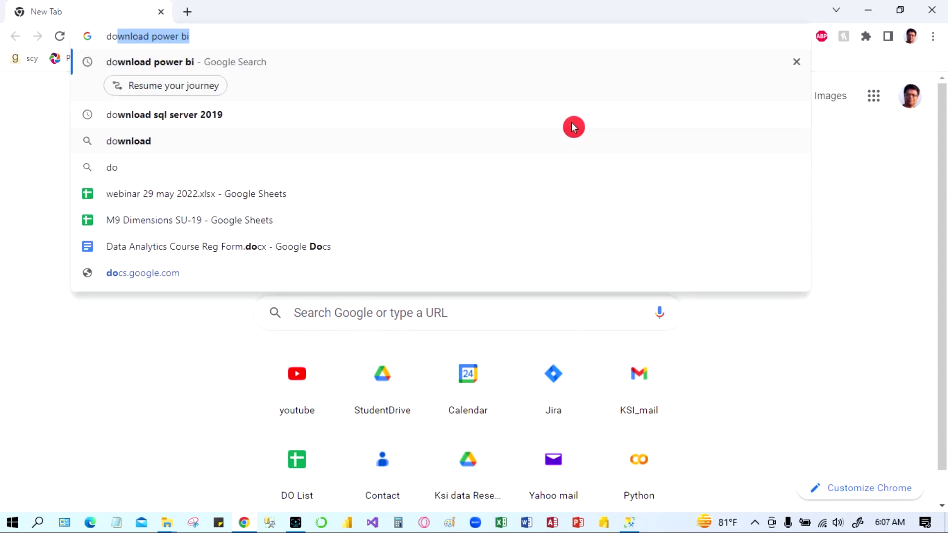
click(190, 64)
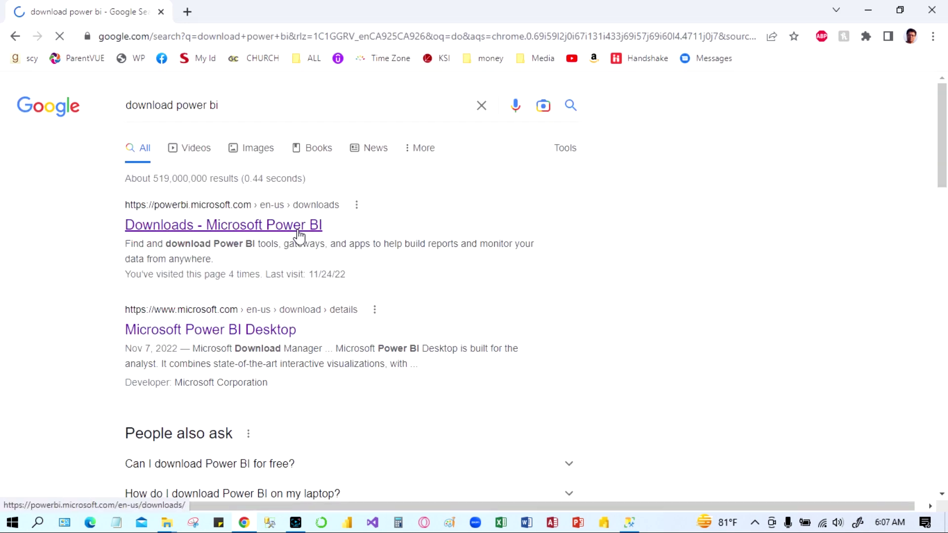
click(158, 231)
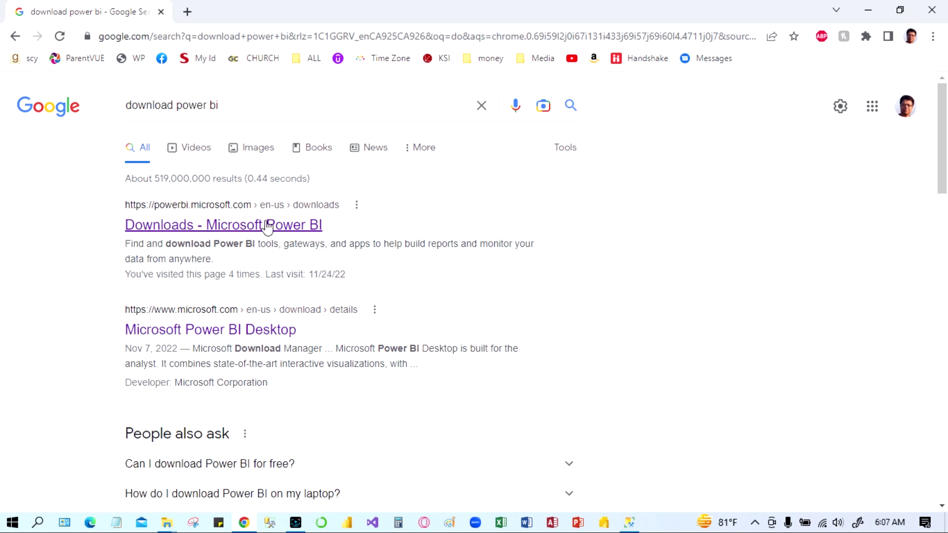
click(236, 231)
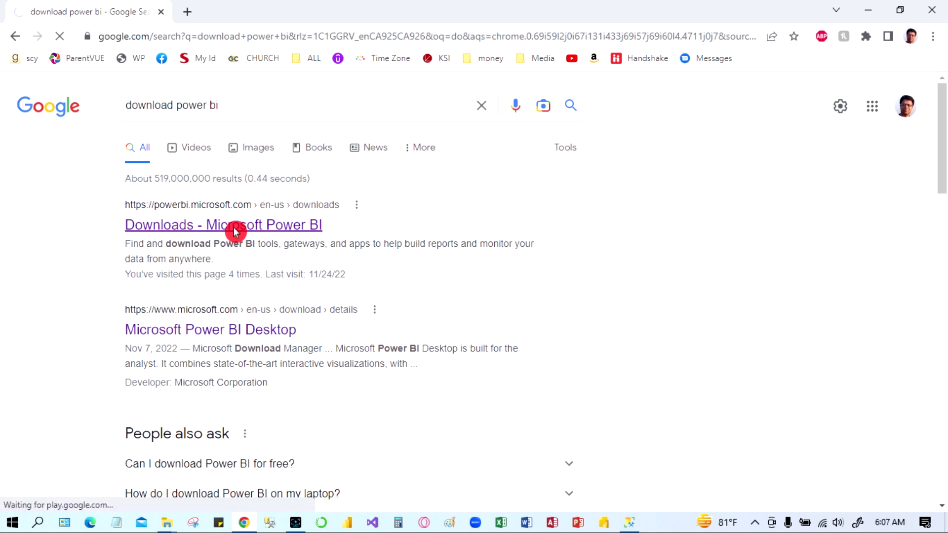
scroll(380, 273, down, 4)
scroll(299, 178, up, 4)
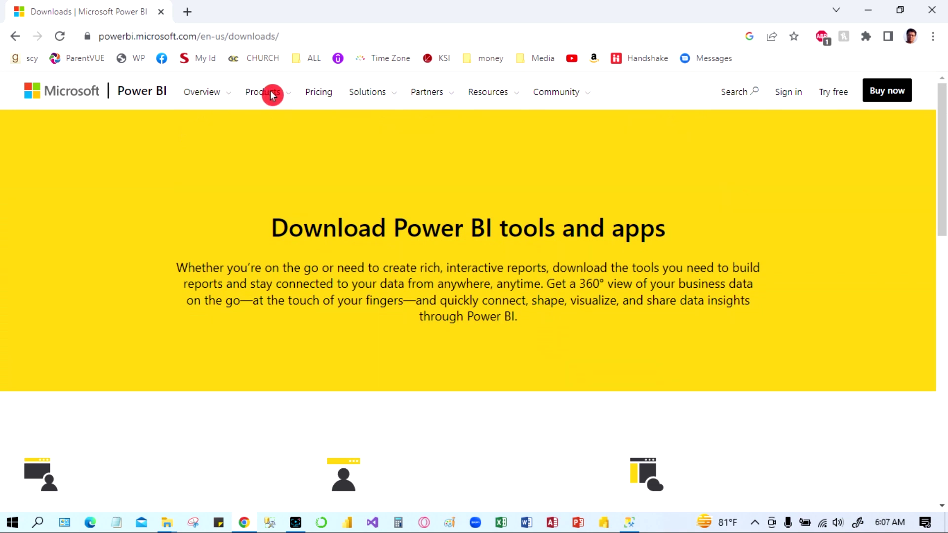
Go to the Power BI Desktop page via the Products menu
click(286, 103)
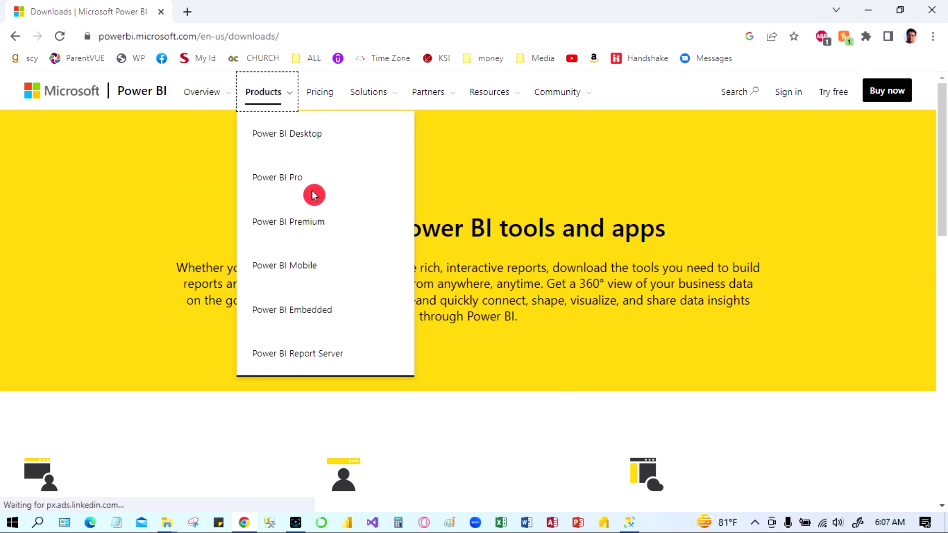
click(306, 138)
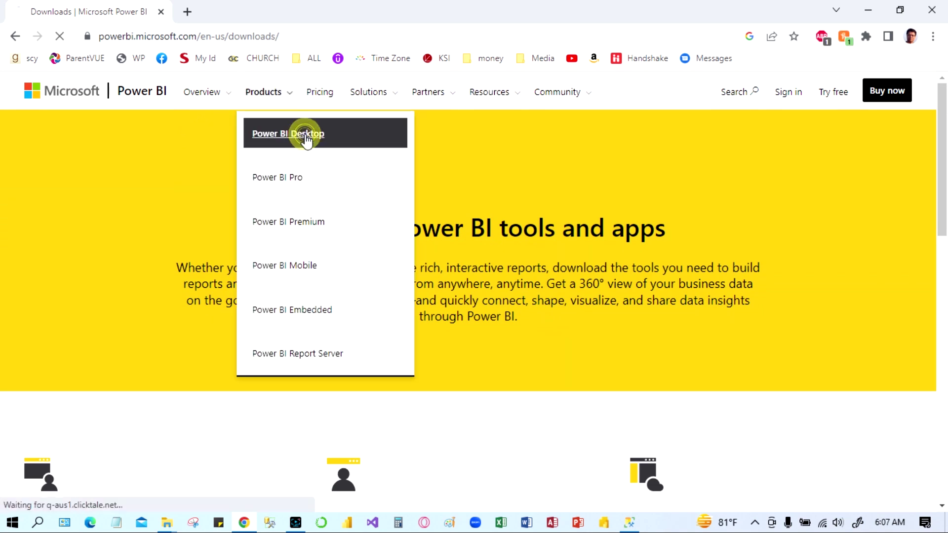
scroll(452, 223, down, 4)
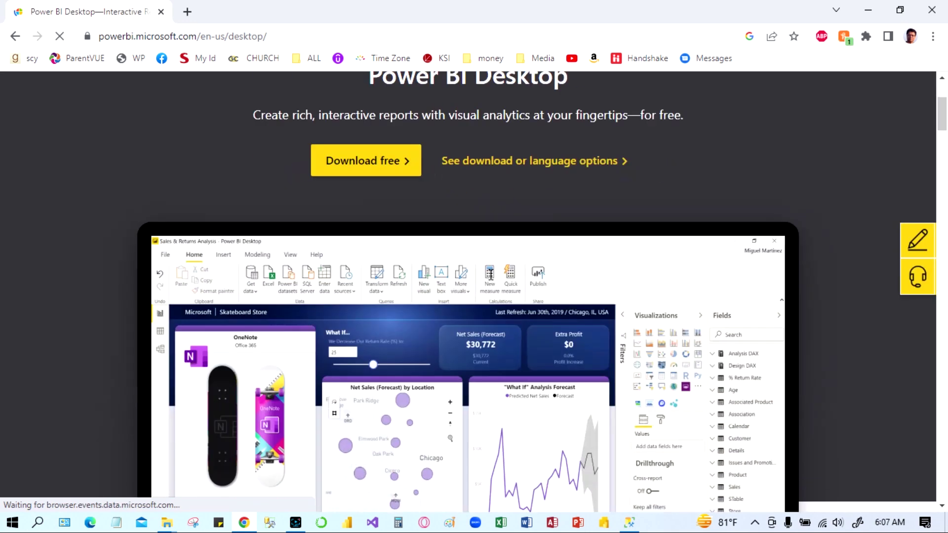
scroll(468, 316, up, 4)
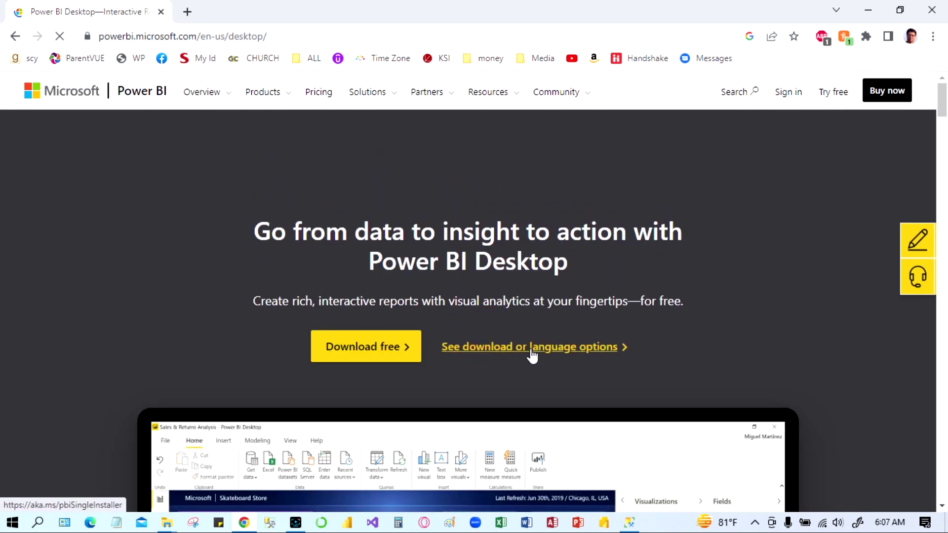
scroll(494, 335, down, 1)
Open 'See download or language options' and start the English Power BI Desktop download
click(487, 280)
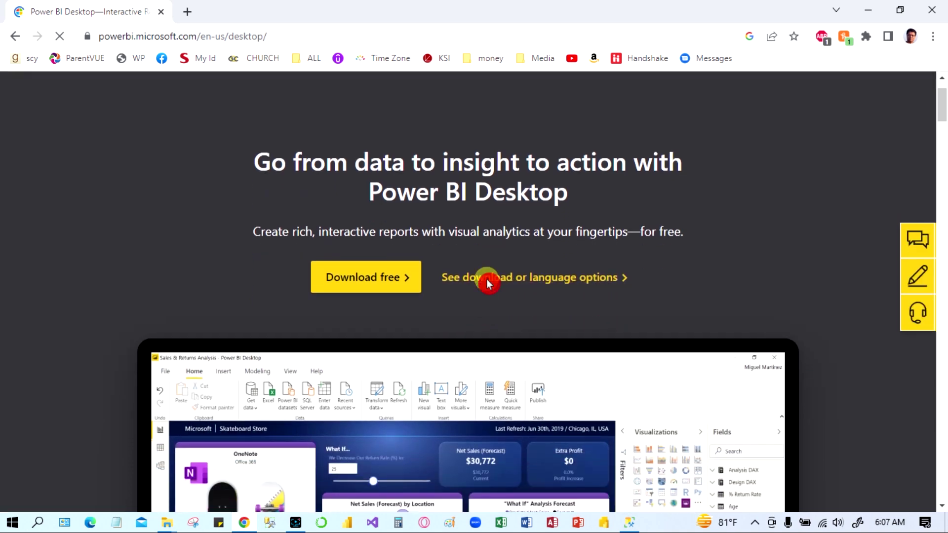
scroll(519, 321, down, 7)
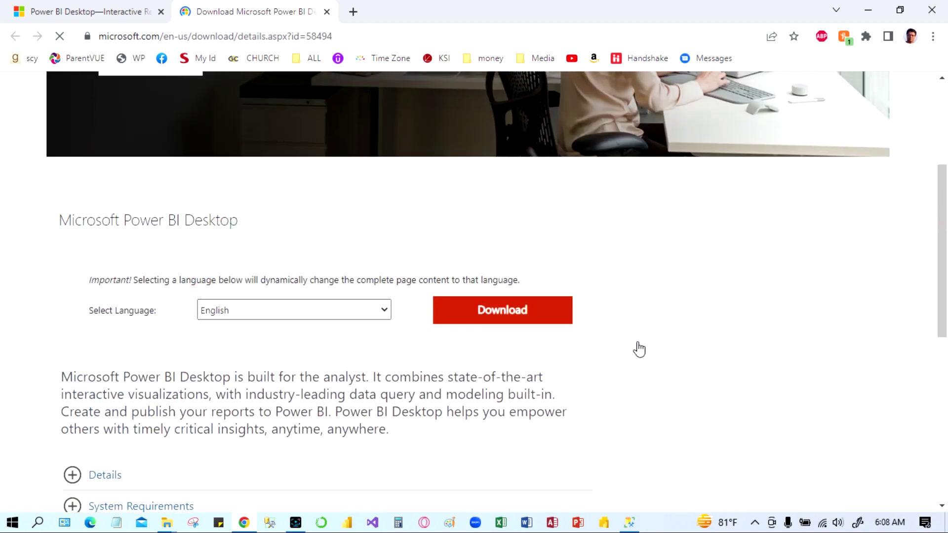
scroll(526, 285, down, 1)
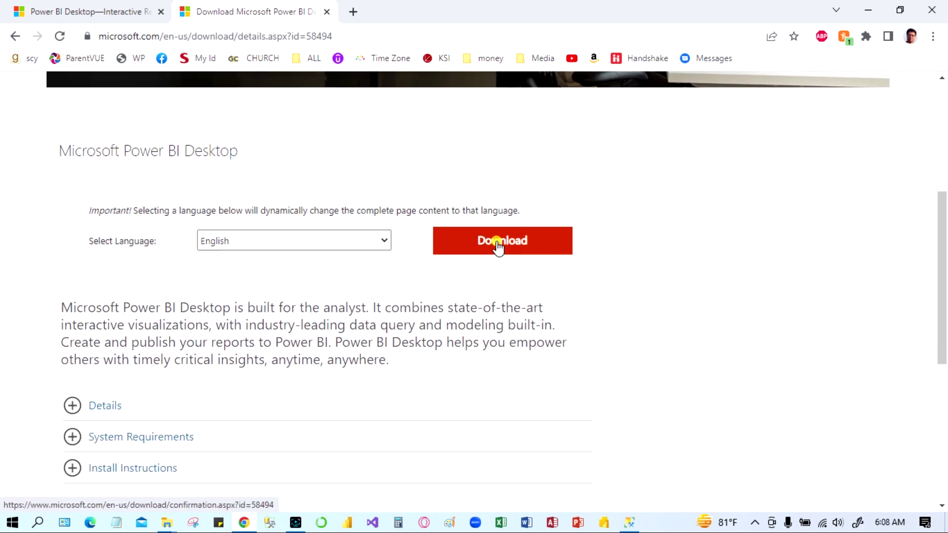
click(498, 242)
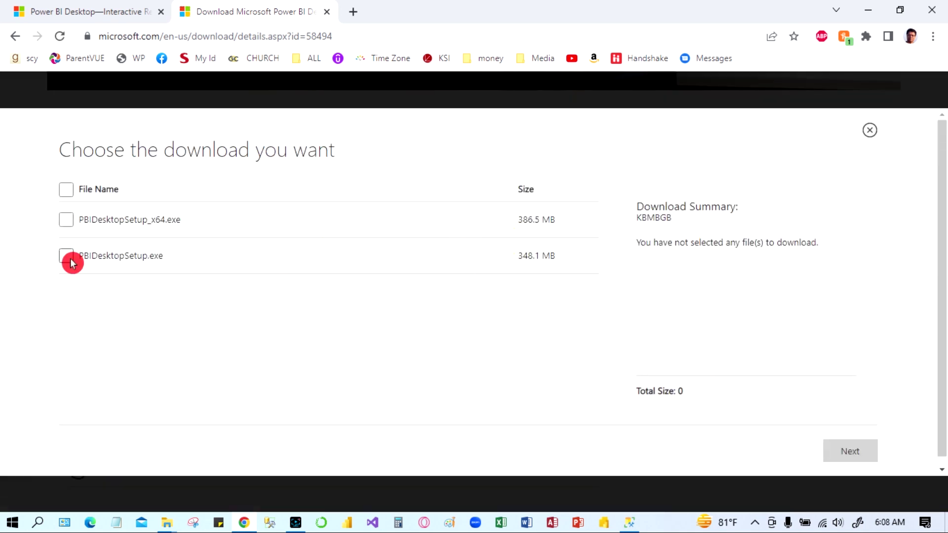
Select the 386.5 MB PBIDesktopSetup_x64.exe, continue with Next, and open its download menu
click(67, 220)
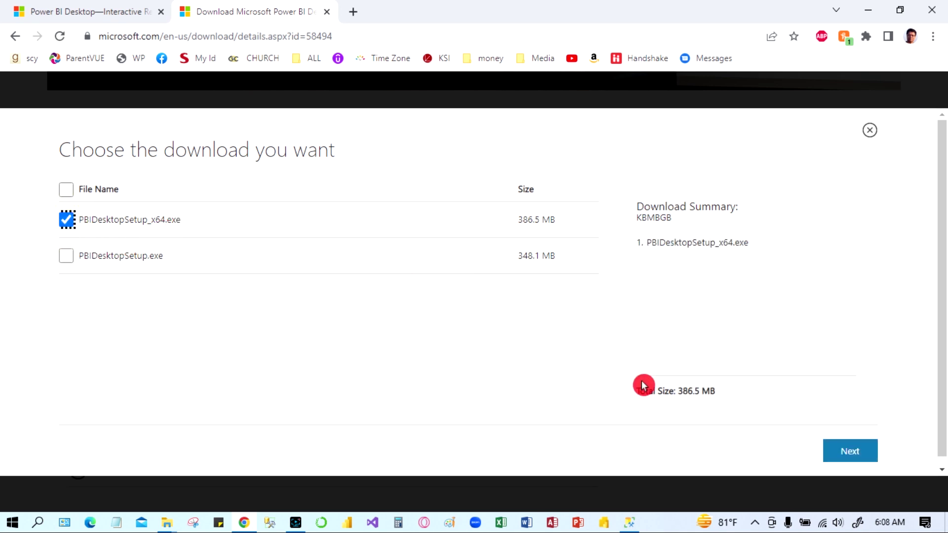
click(849, 450)
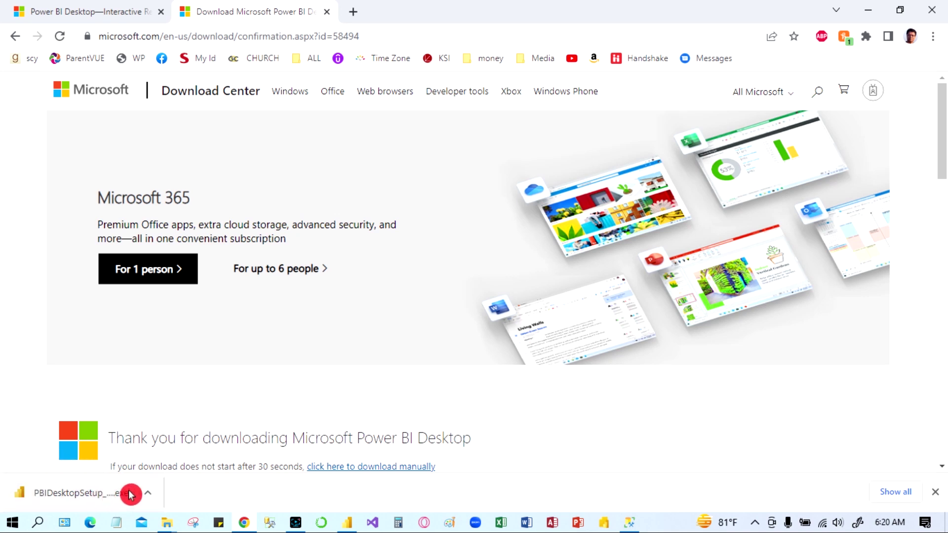
click(149, 495)
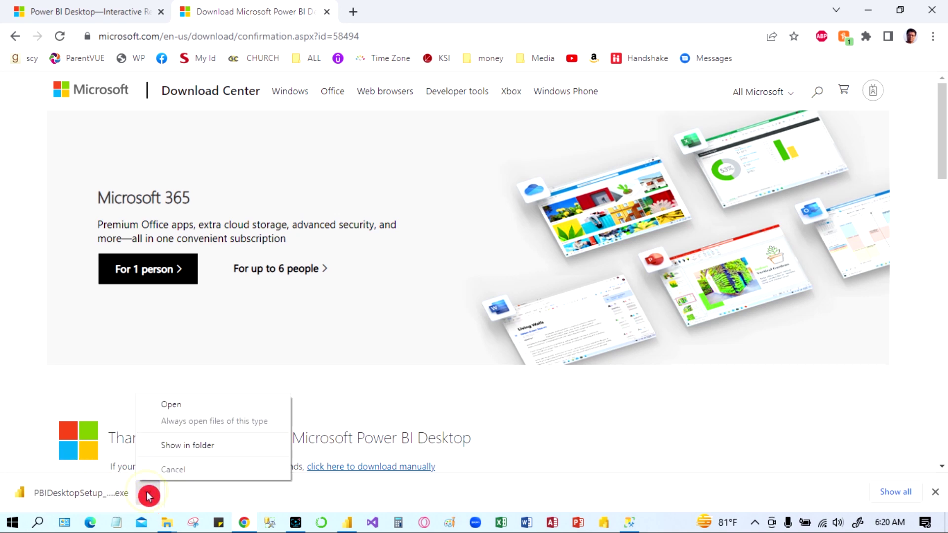
Locate PBIDesktopSetup_x64 in the Downloads folder and run it to start Power BI Desktop setup
click(229, 447)
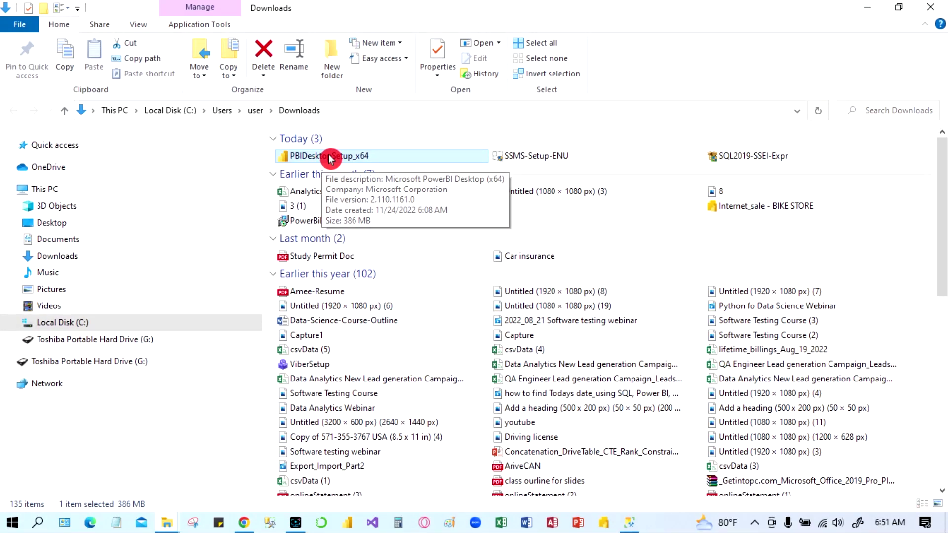
double_click(331, 157)
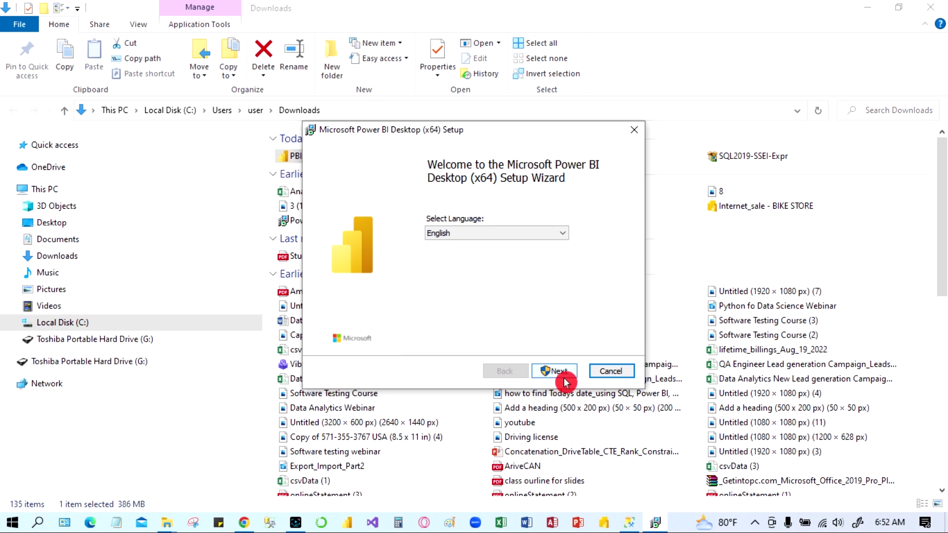